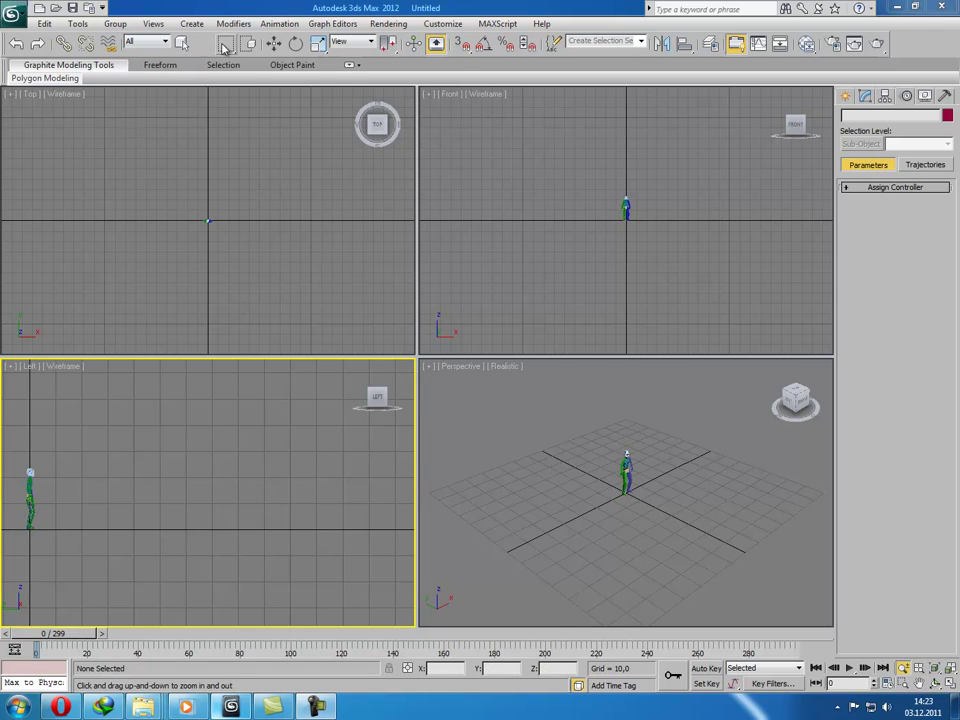
- With Select and Move active, select Bip001 R Thigh to expose the biped's Motion panel rollouts
click(271, 46)
click(631, 477)
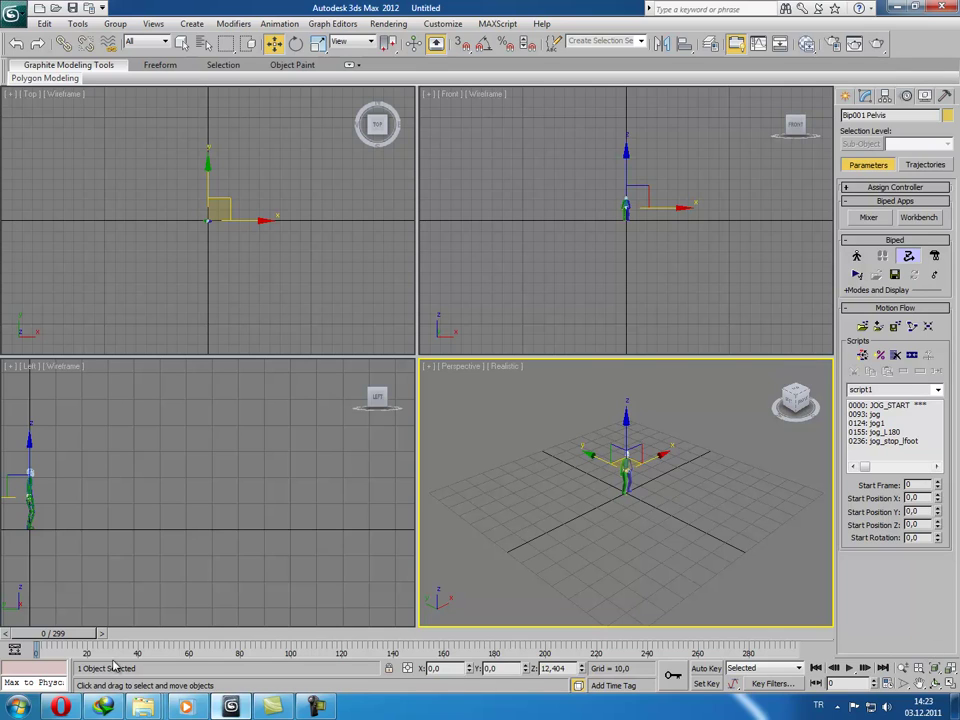
click(270, 591)
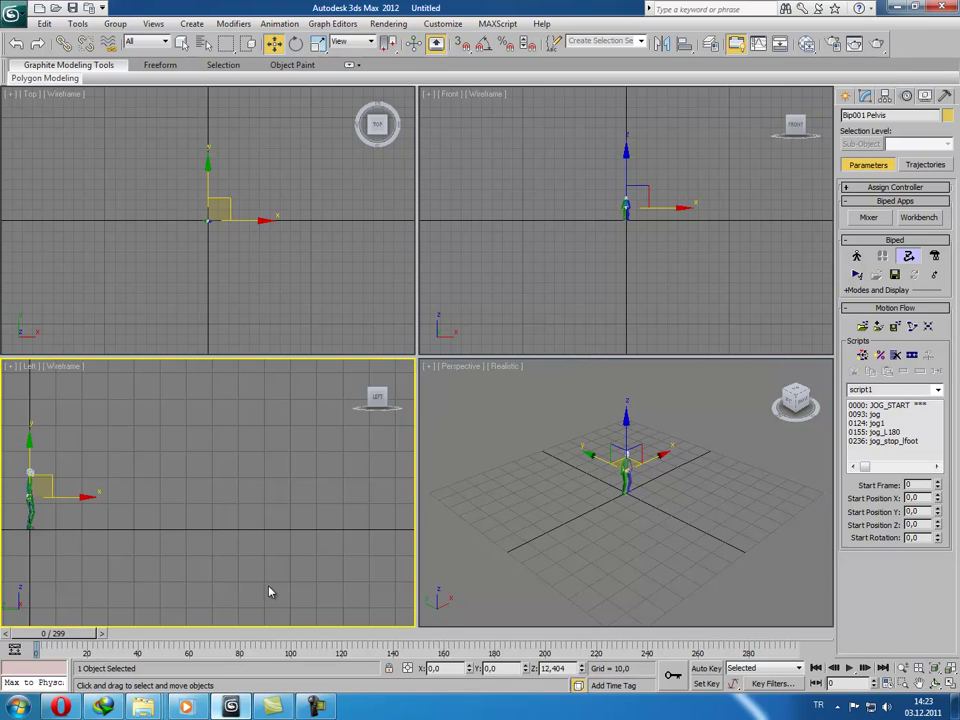
click(31, 505)
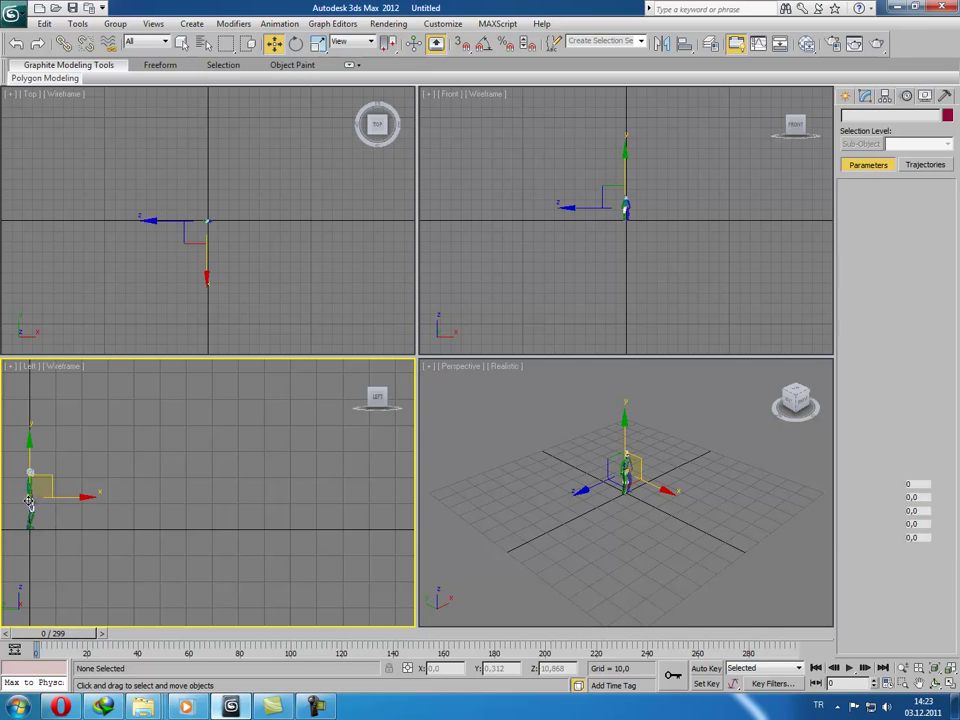
- Maximize the Left viewport, scrub through the jog frames, and zoom in on the biped
click(953, 682)
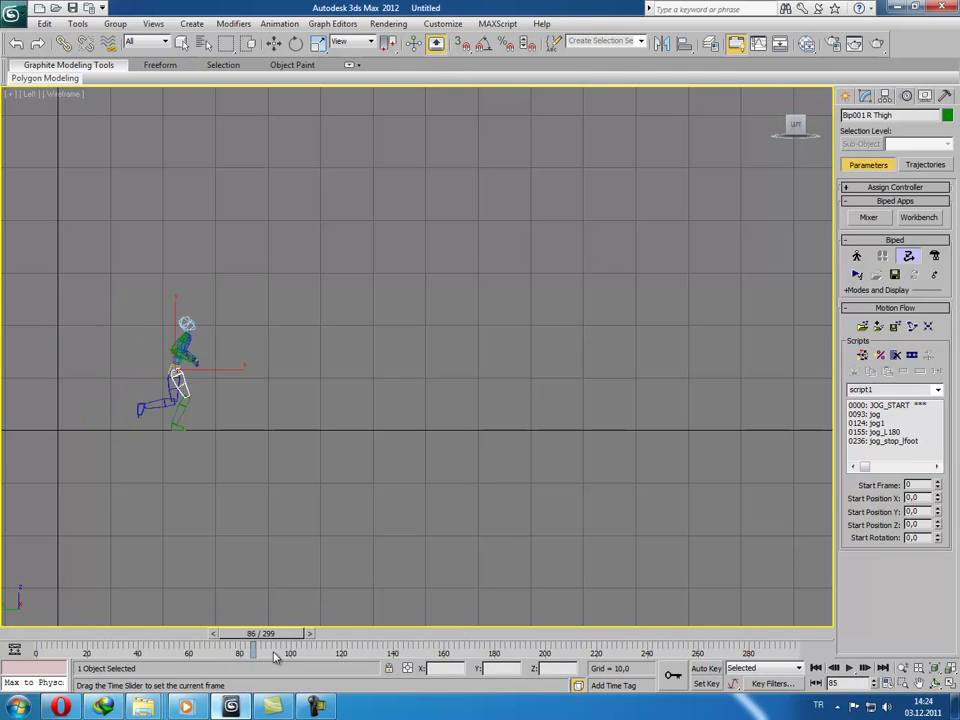
mouse_move(293, 657)
mouse_down()
mouse_move(414, 672)
mouse_move(376, 678)
mouse_move(385, 677)
mouse_up()
key(w)
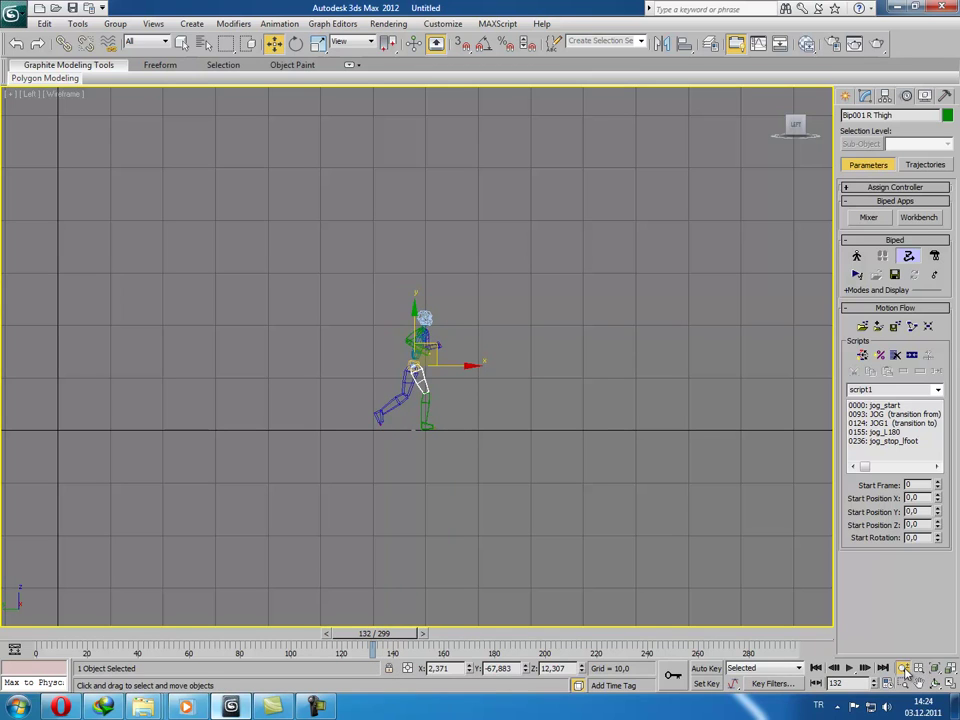
mouse_move(410, 451)
mouse_down()
mouse_move(411, 441)
mouse_move(398, 484)
mouse_up()
mouse_move(388, 640)
mouse_down()
mouse_move(333, 637)
mouse_move(414, 640)
mouse_move(382, 641)
mouse_up()
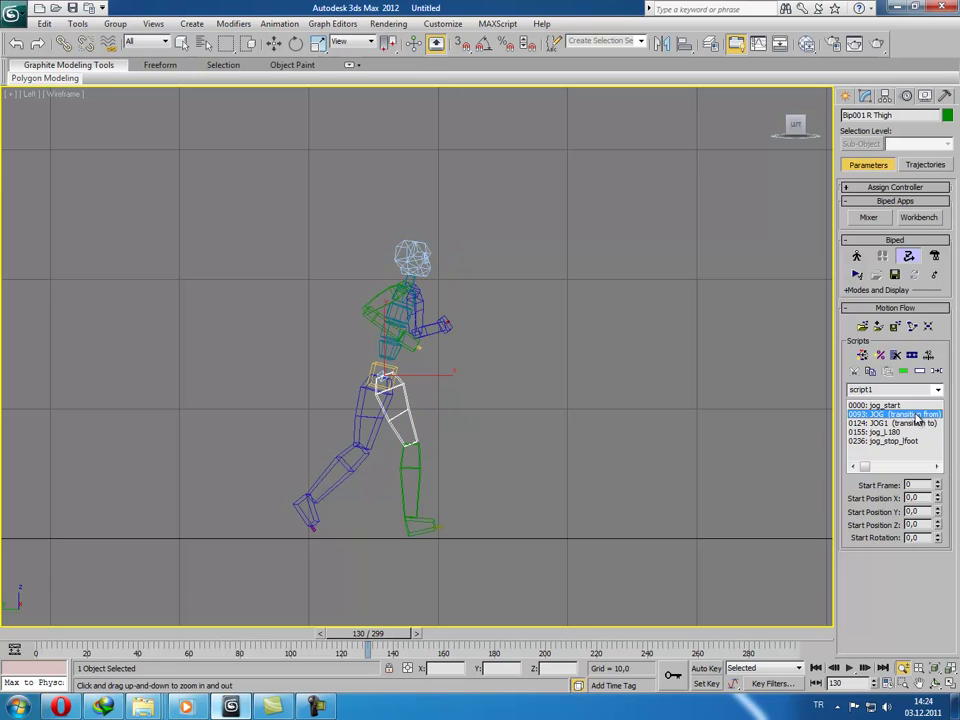
- Open the jog-to-jog1 transition editor, move it aside, and frame the biped
click(938, 372)
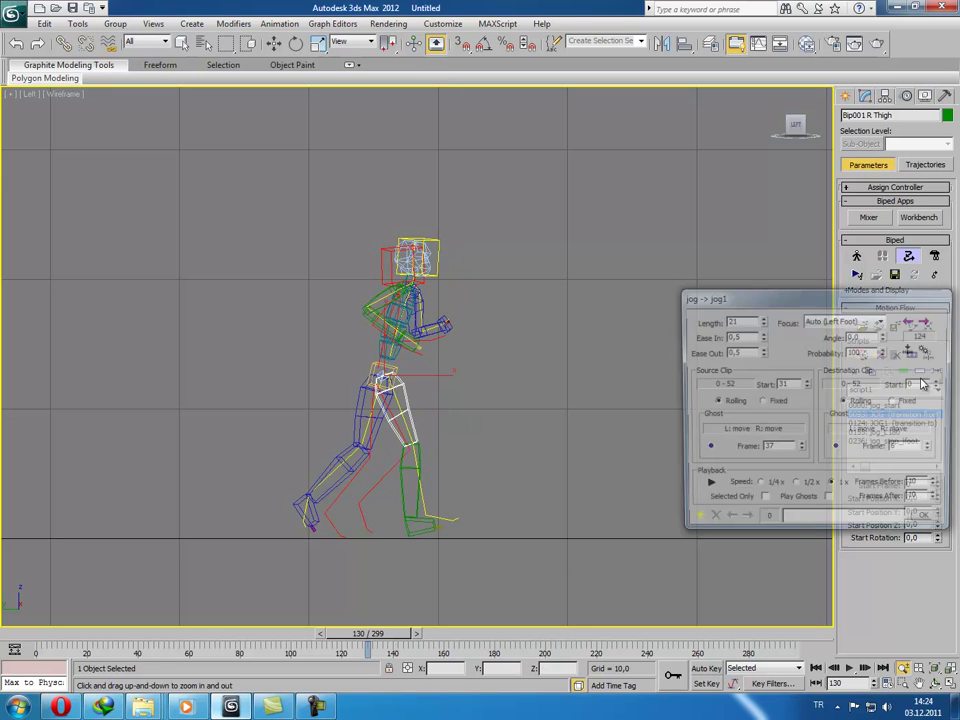
mouse_move(745, 298)
mouse_down()
mouse_move(280, 279)
mouse_move(80, 240)
mouse_move(111, 225)
mouse_up()
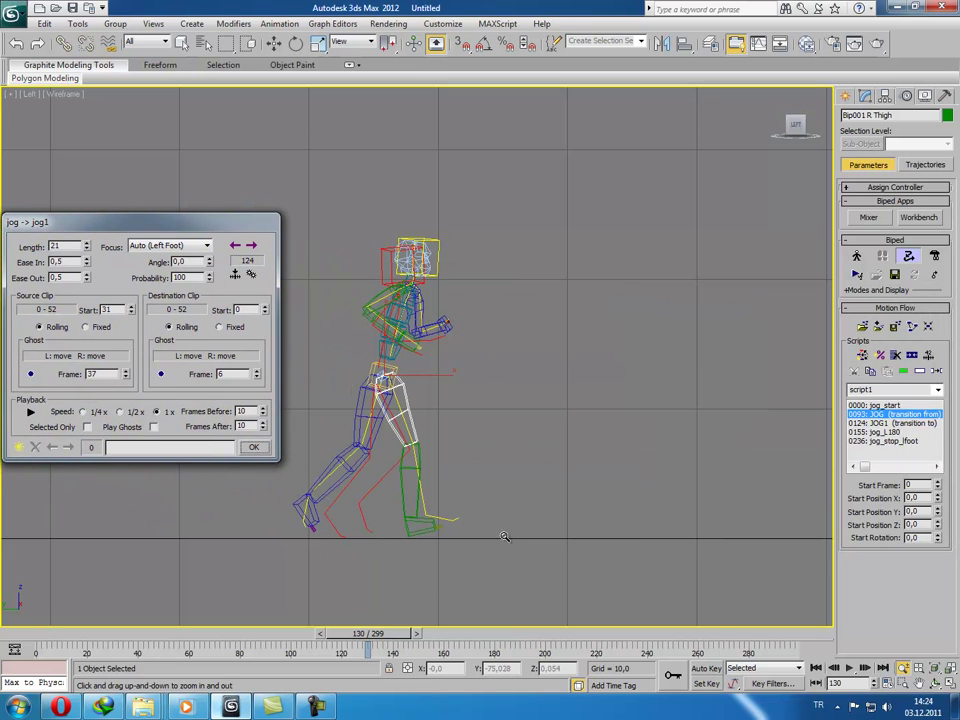
drag(505, 537, 557, 506)
mouse_move(412, 637)
mouse_down()
mouse_move(380, 637)
mouse_move(440, 637)
mouse_move(393, 637)
mouse_move(403, 637)
mouse_up()
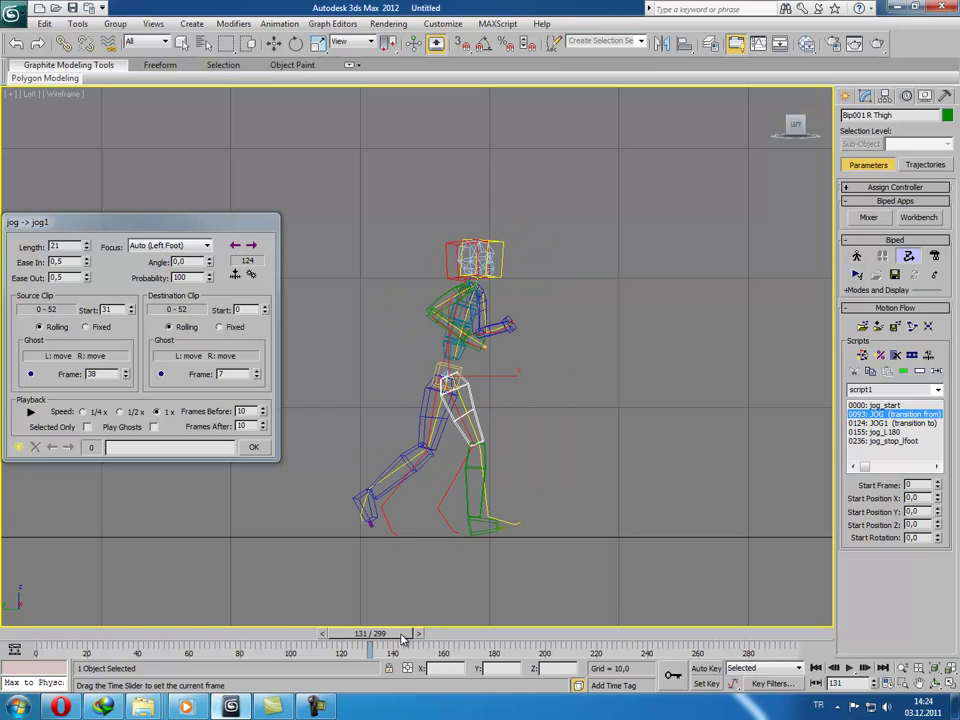
- Optimize the transition searching the entire clip with preferred length 10, then close the editor
click(252, 281)
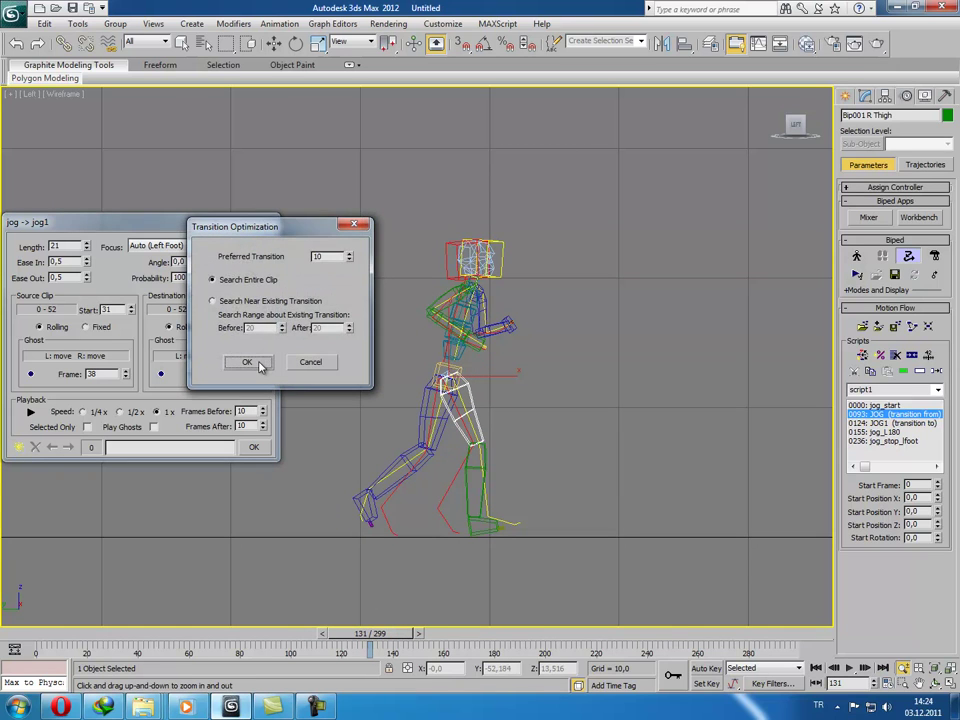
click(253, 363)
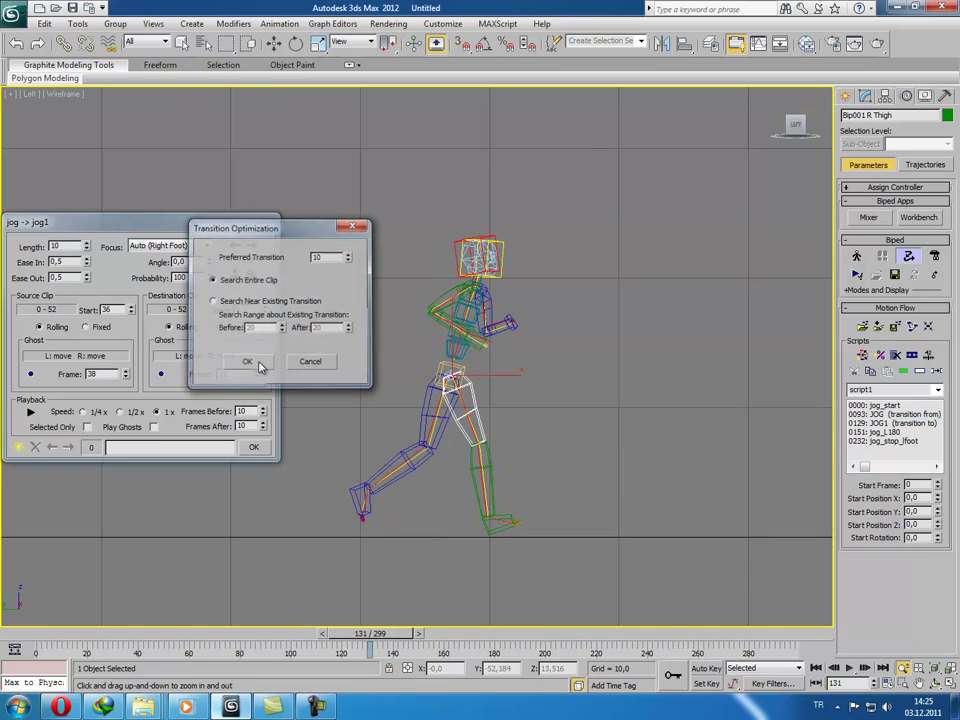
click(255, 446)
mouse_move(390, 637)
mouse_down()
mouse_move(313, 637)
mouse_move(446, 638)
mouse_up()
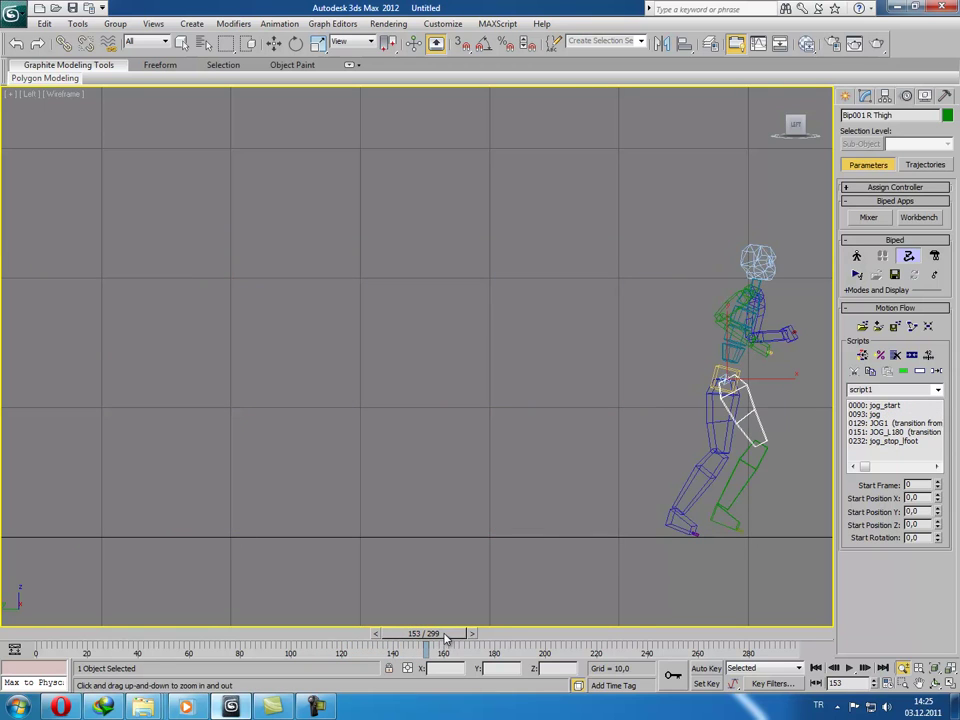
mouse_move(564, 523)
mouse_down()
mouse_move(536, 574)
mouse_move(536, 538)
mouse_move(539, 569)
mouse_up()
drag(432, 640, 459, 641)
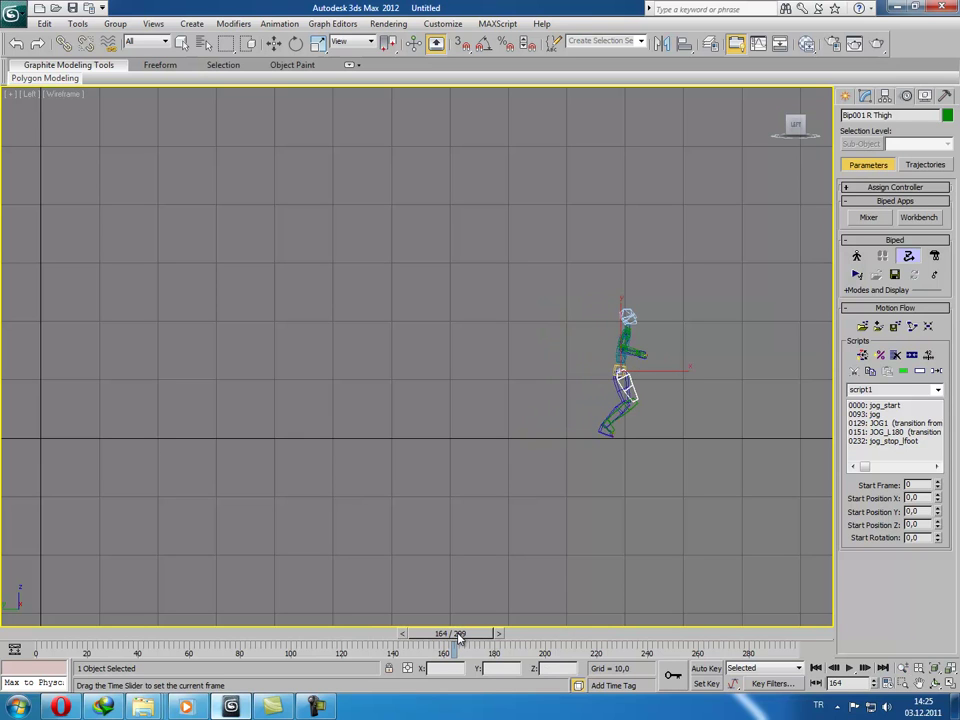
drag(633, 495, 630, 469)
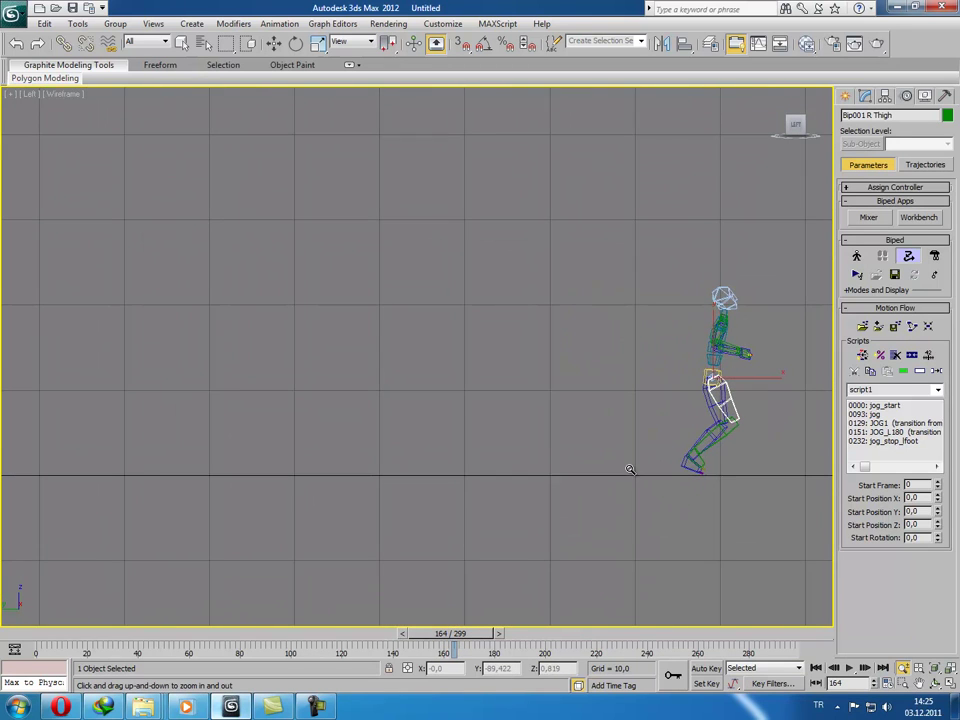
mouse_move(651, 465)
middle_down()
mouse_move(403, 456)
mouse_move(300, 473)
middle_up()
drag(396, 512, 399, 486)
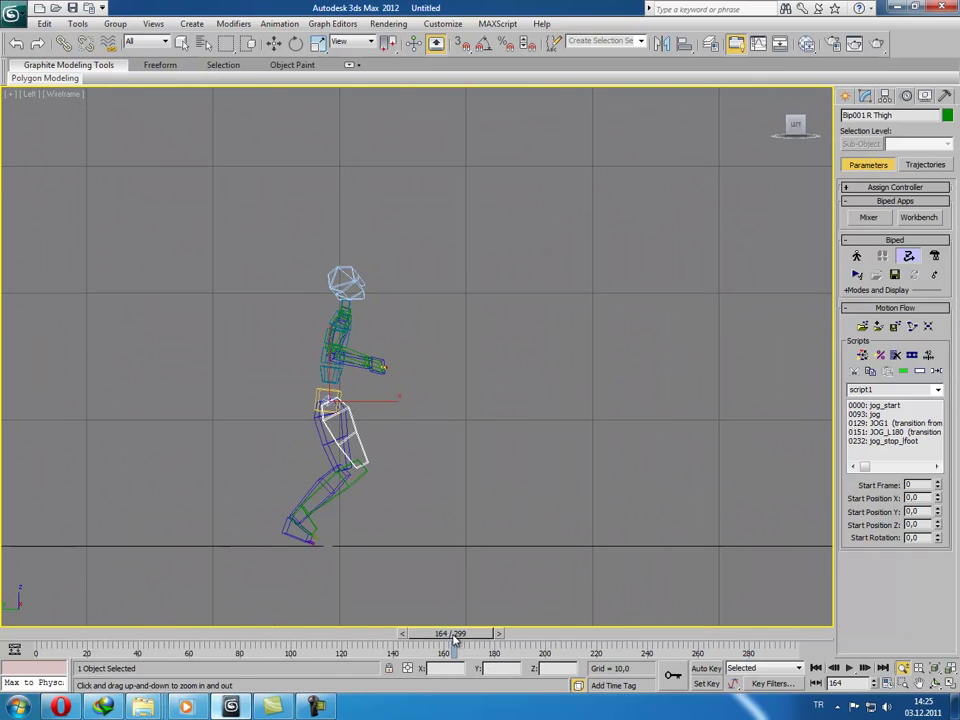
mouse_move(453, 641)
mouse_down()
mouse_move(440, 641)
mouse_move(476, 641)
mouse_move(452, 641)
mouse_up()
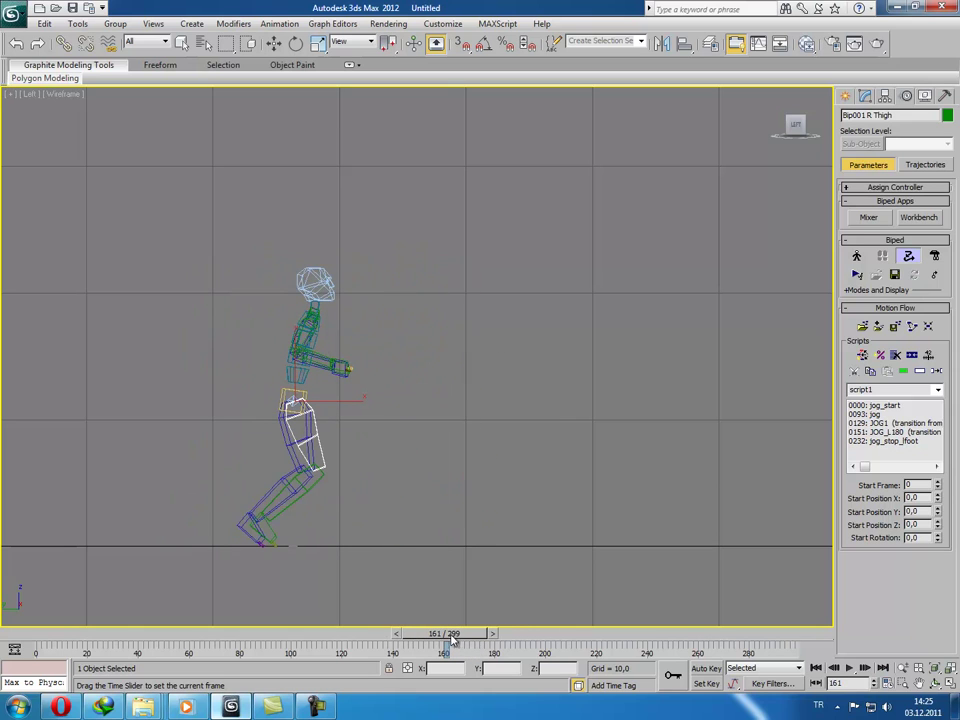
- Open the jog1-to-jog_L180 transition editor and review the transition around frames 149-175
click(937, 371)
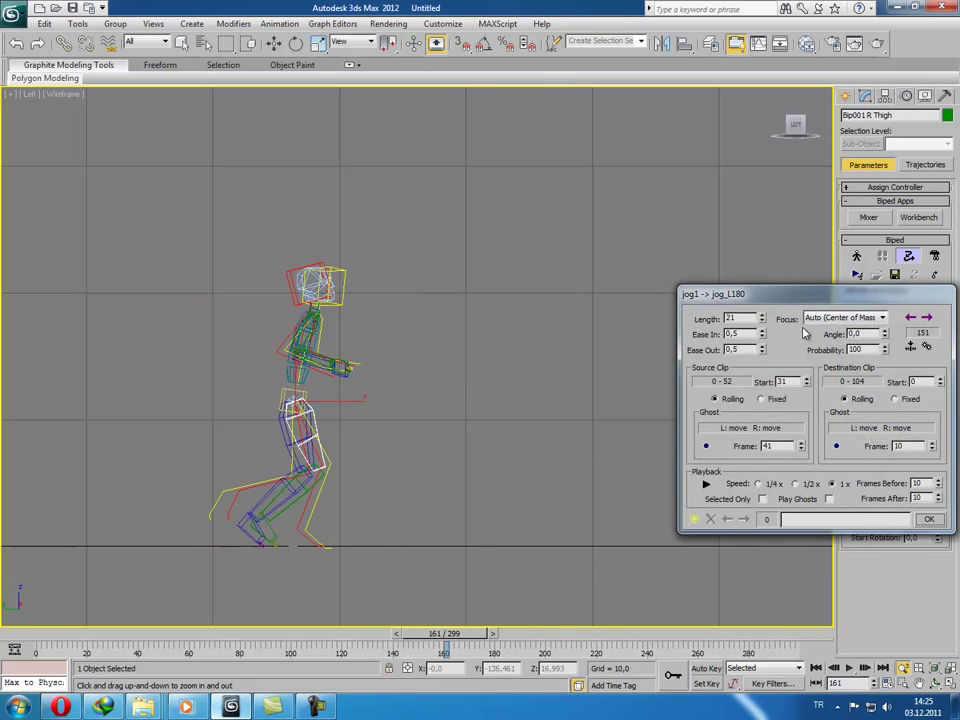
mouse_move(808, 301)
mouse_down()
mouse_move(415, 310)
mouse_move(128, 274)
mouse_move(101, 253)
mouse_move(122, 234)
mouse_move(114, 232)
mouse_move(151, 230)
mouse_up()
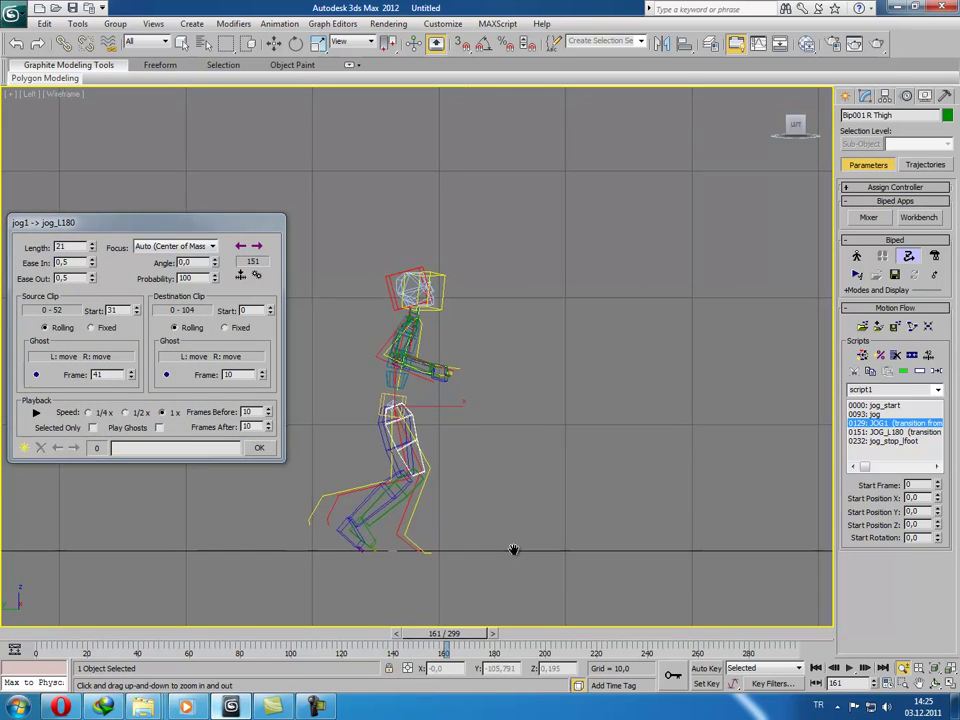
middle_drag(370, 430, 543, 430)
drag(488, 618, 488, 593)
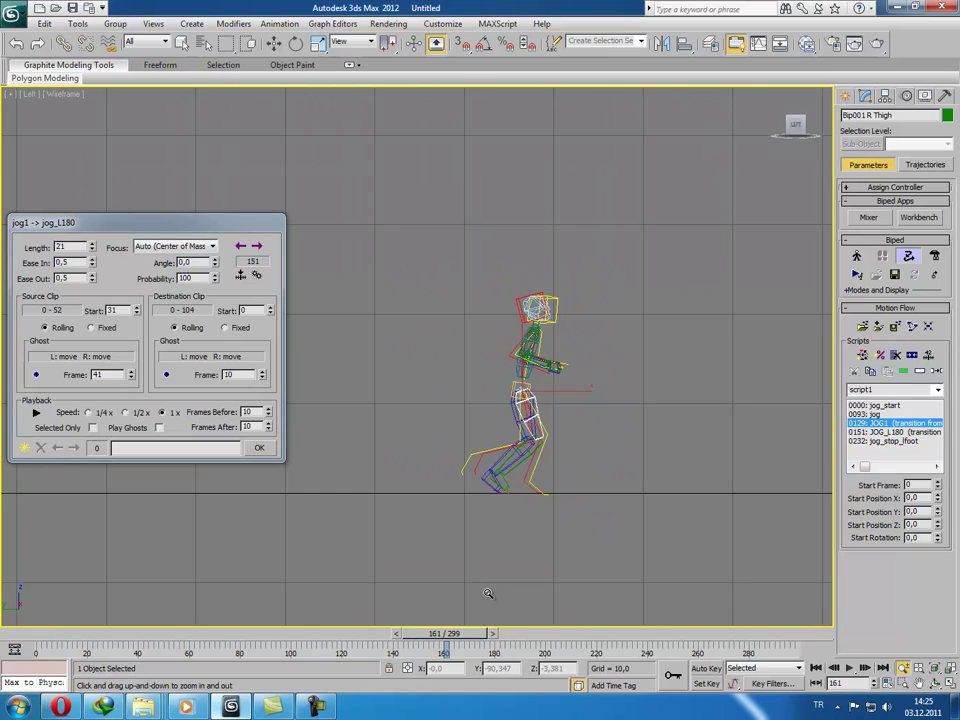
mouse_move(458, 640)
mouse_down()
mouse_move(430, 638)
mouse_move(449, 638)
mouse_up()
drag(514, 561, 500, 525)
mouse_move(453, 638)
mouse_down()
mouse_move(502, 637)
mouse_move(440, 636)
mouse_move(466, 636)
mouse_up()
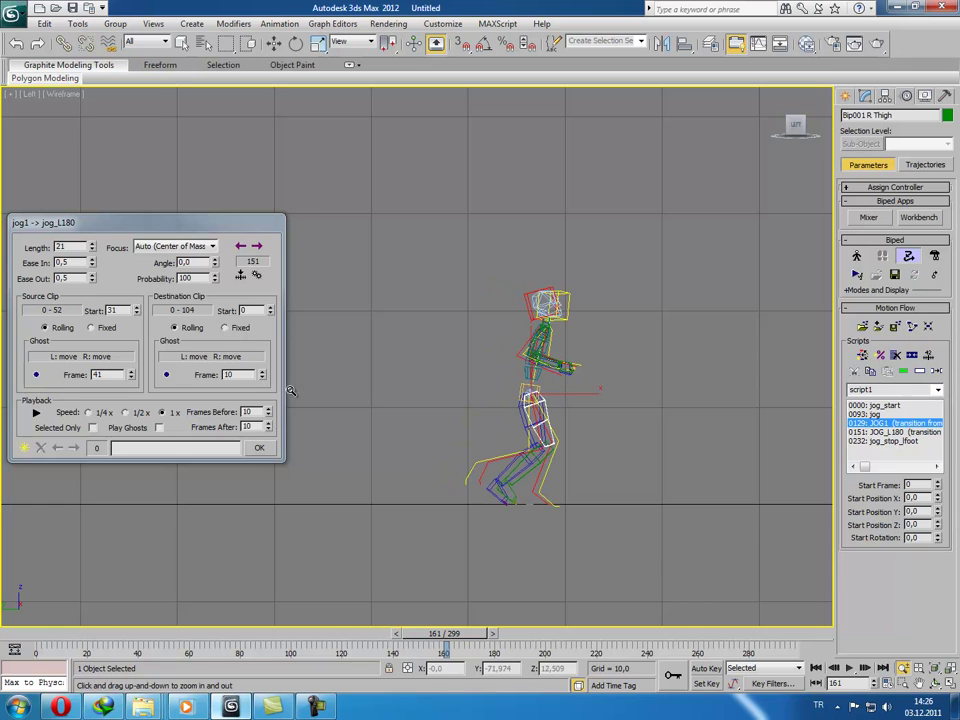
- Optimize the transition searching the entire clip, shortening it to 10 frames, and close the editor
click(258, 278)
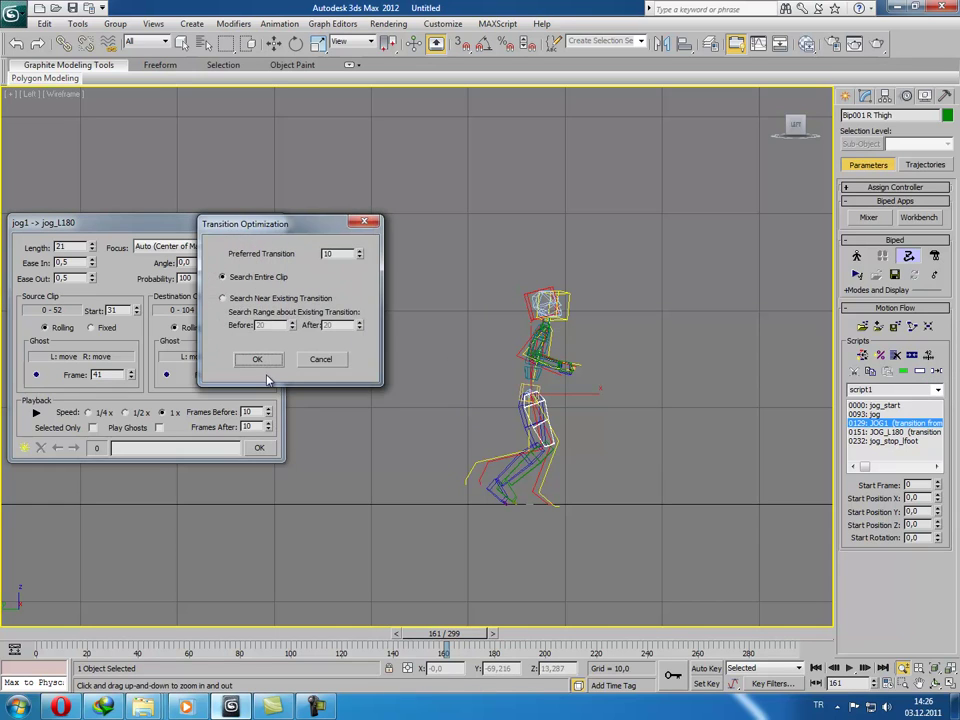
click(262, 358)
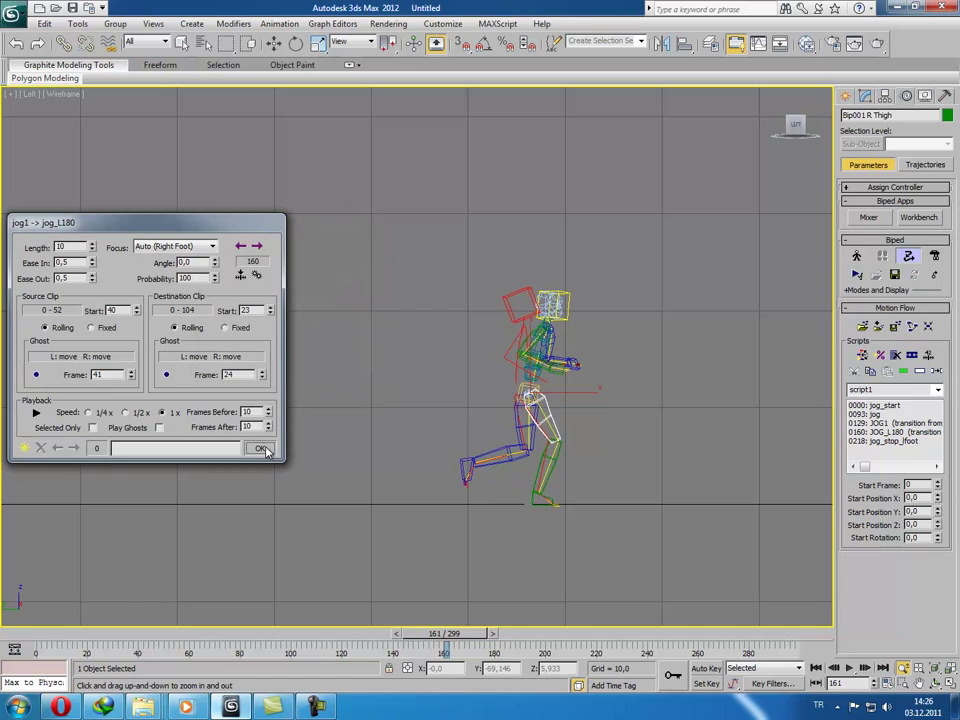
click(260, 449)
mouse_move(465, 640)
mouse_down()
mouse_move(565, 640)
mouse_move(341, 637)
mouse_move(635, 643)
mouse_up()
key(alt+z)
drag(440, 524, 439, 510)
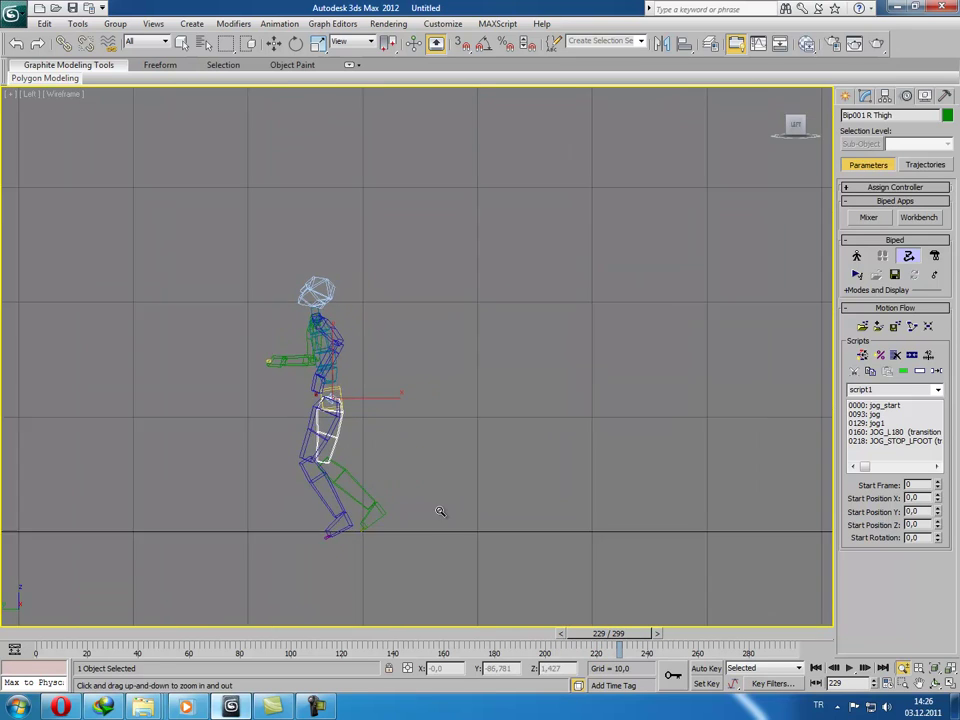
mouse_move(597, 634)
mouse_down()
mouse_move(572, 634)
mouse_move(632, 643)
mouse_move(597, 643)
mouse_up()
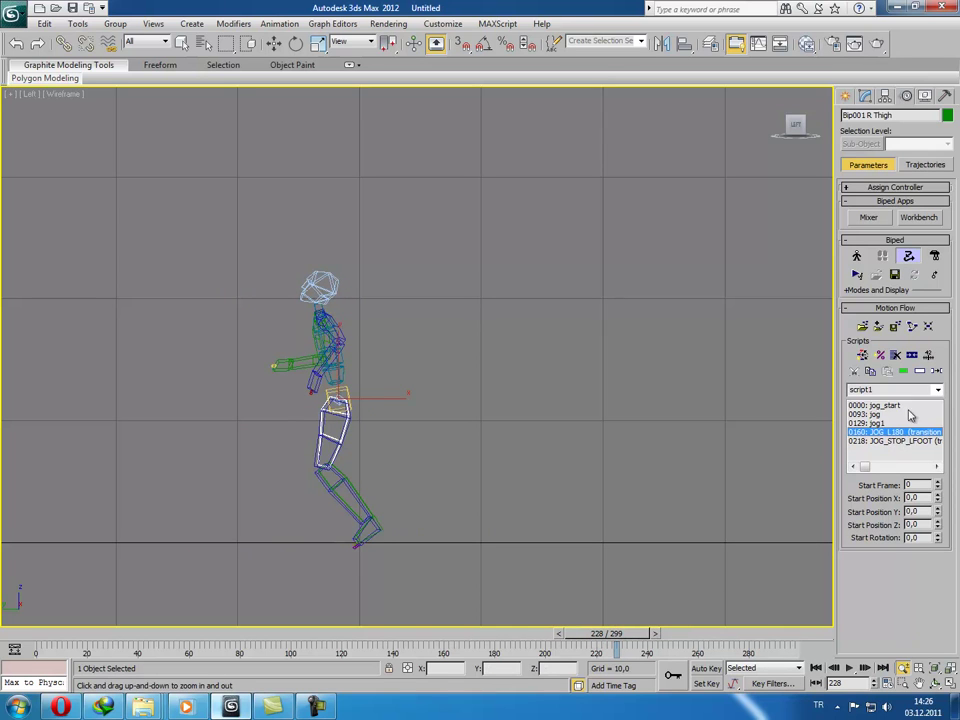
- Open the jog_L180-to-jog_stop_lfoot transition editor and scrub to frame 228
click(938, 372)
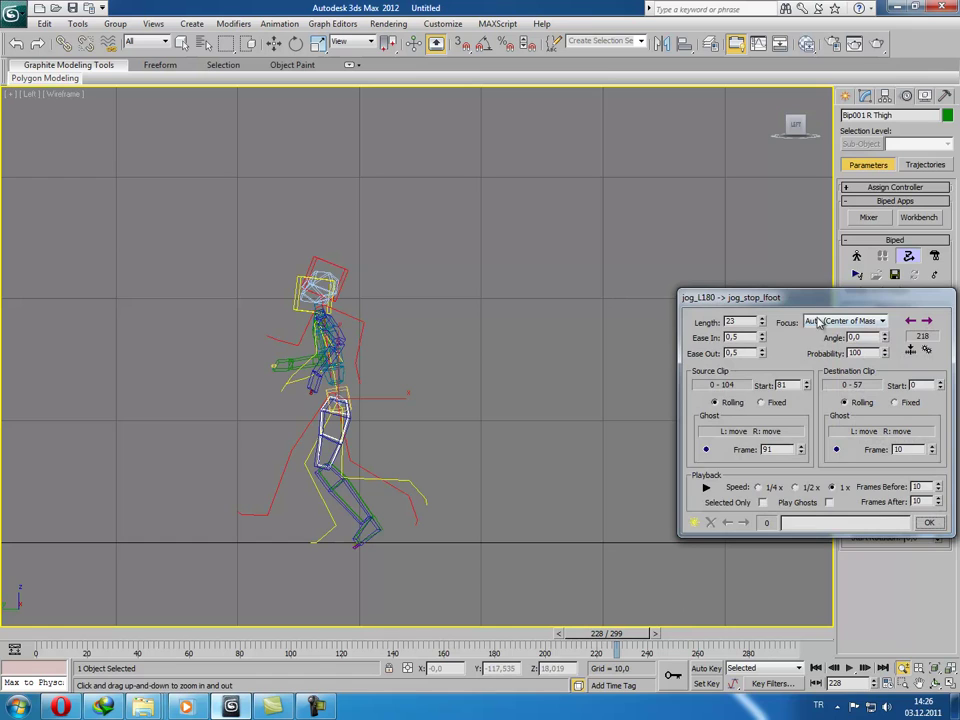
drag(819, 307, 686, 290)
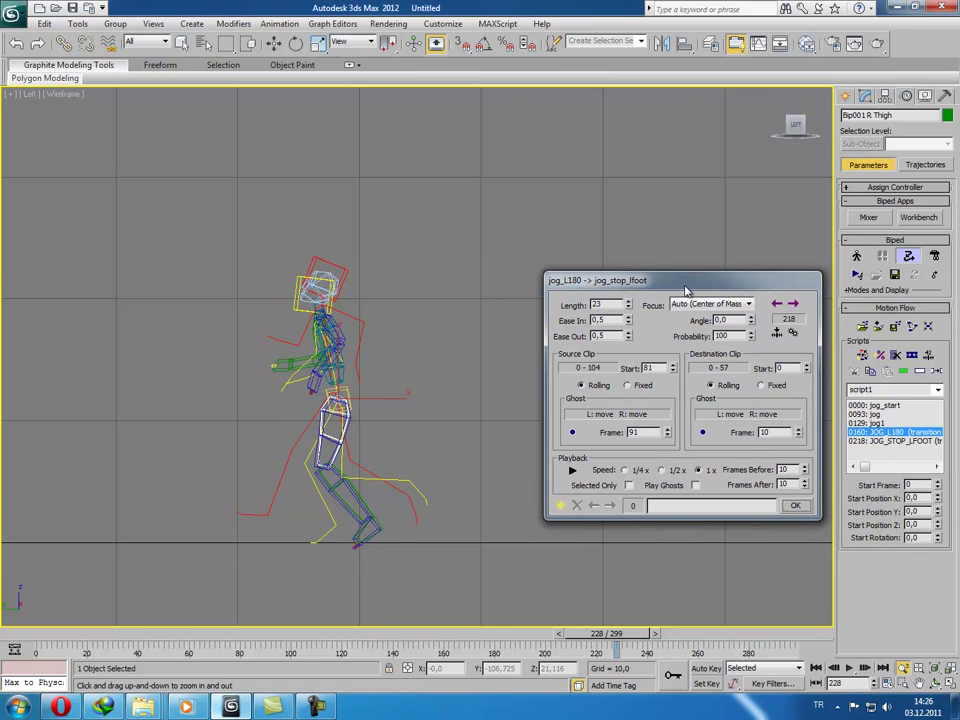
mouse_move(600, 641)
mouse_down()
mouse_move(570, 636)
mouse_move(642, 642)
mouse_move(578, 638)
mouse_move(604, 640)
mouse_up()
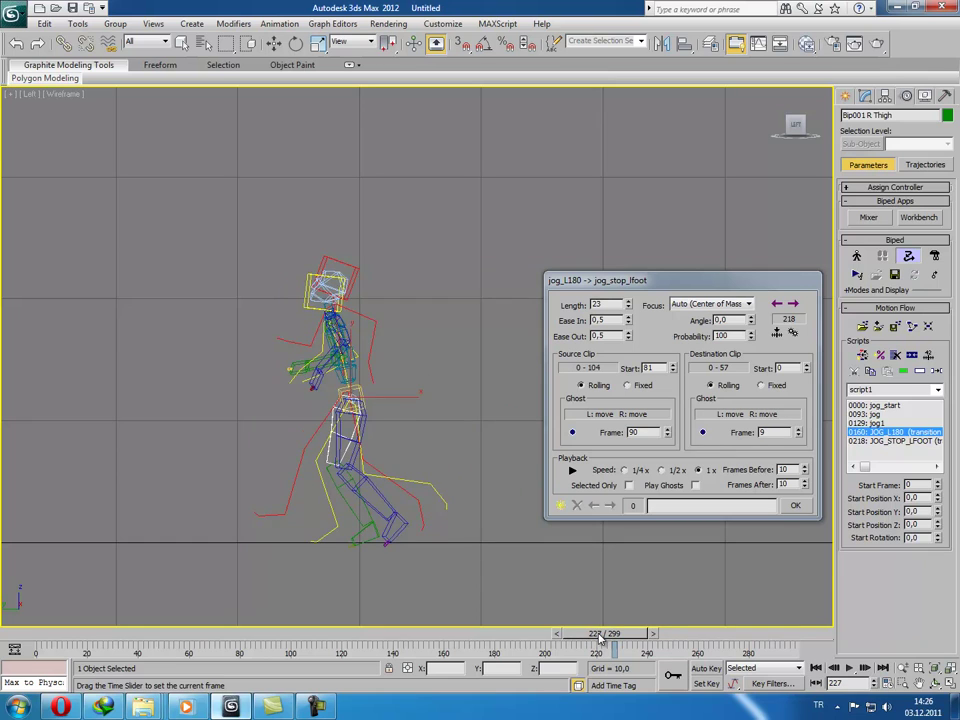
drag(600, 638, 602, 639)
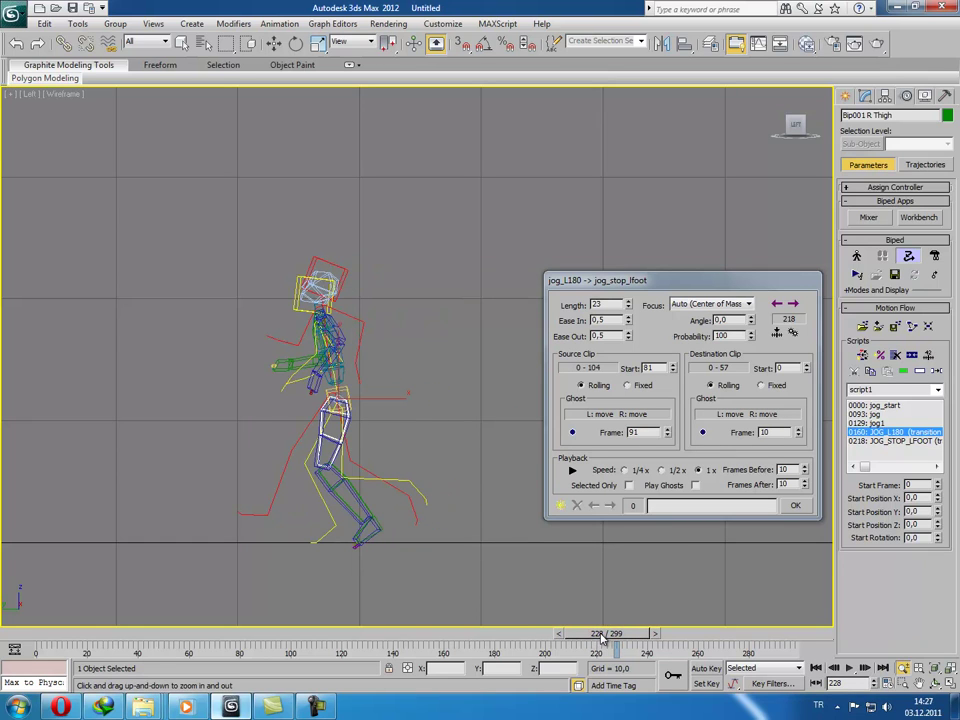
- Optimize the transition to 10 frames, close the editor, and play through the final stop
click(793, 333)
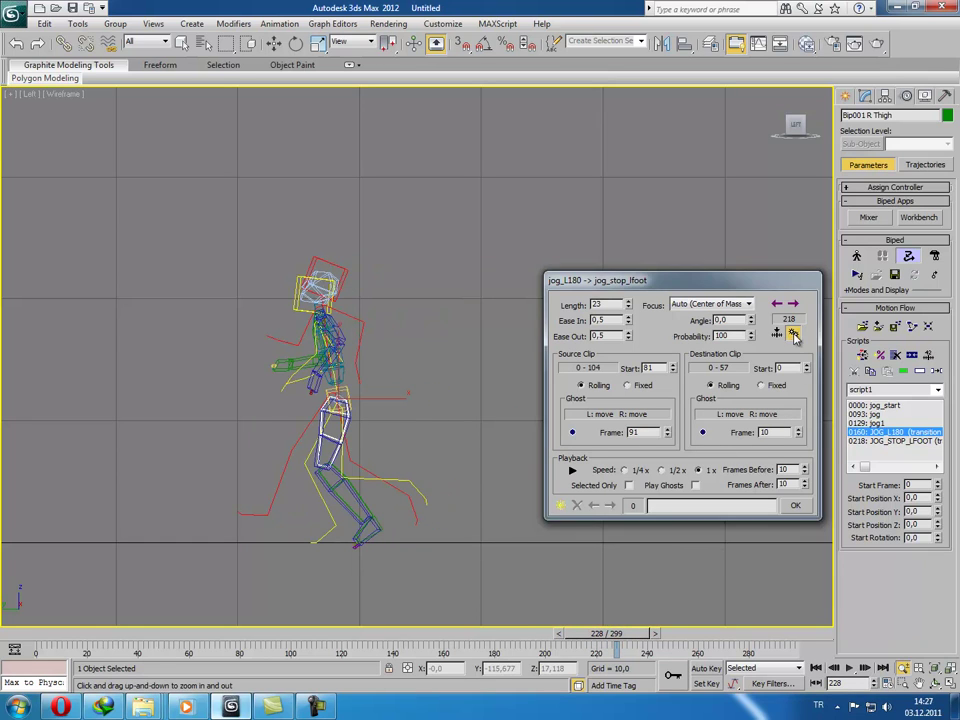
click(797, 420)
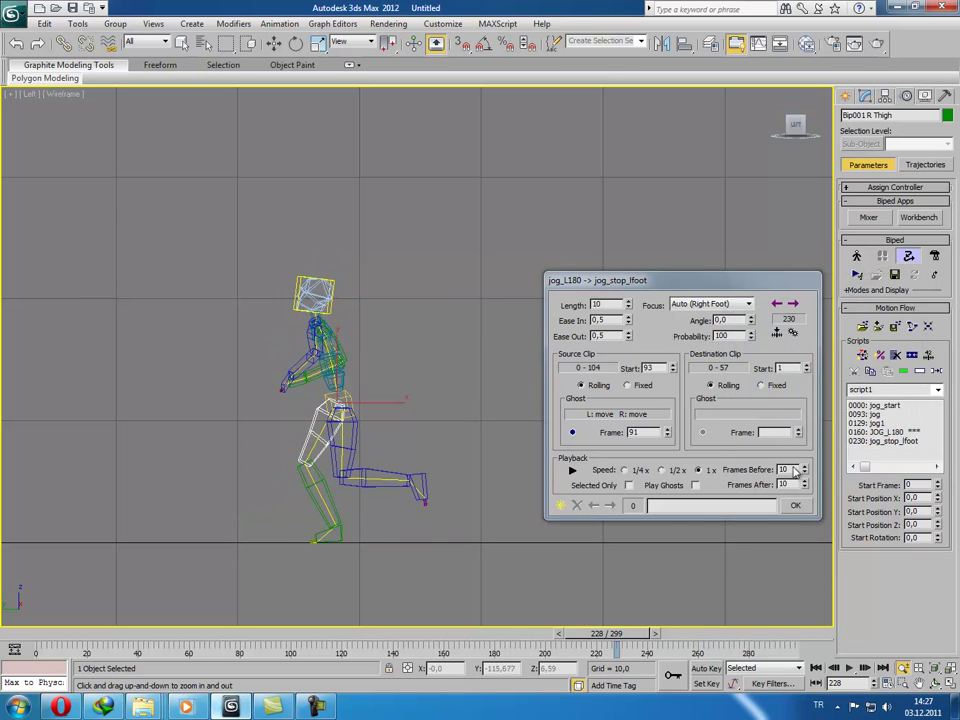
click(795, 505)
drag(605, 641, 701, 650)
click(951, 684)
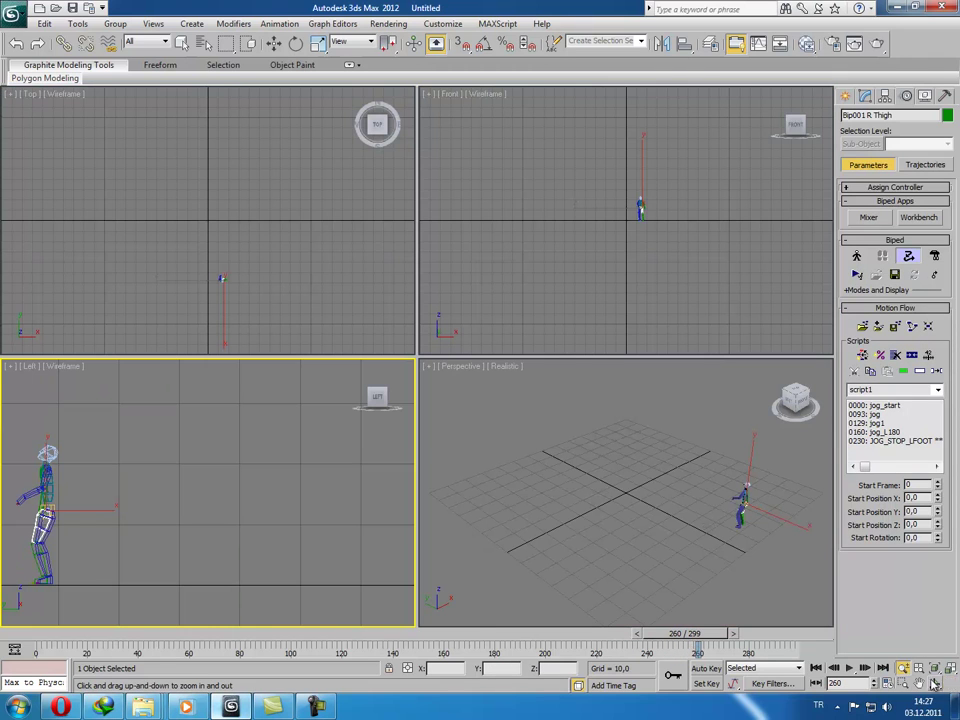
click(691, 622)
mouse_move(696, 568)
mouse_down()
mouse_move(687, 557)
mouse_move(657, 570)
mouse_up()
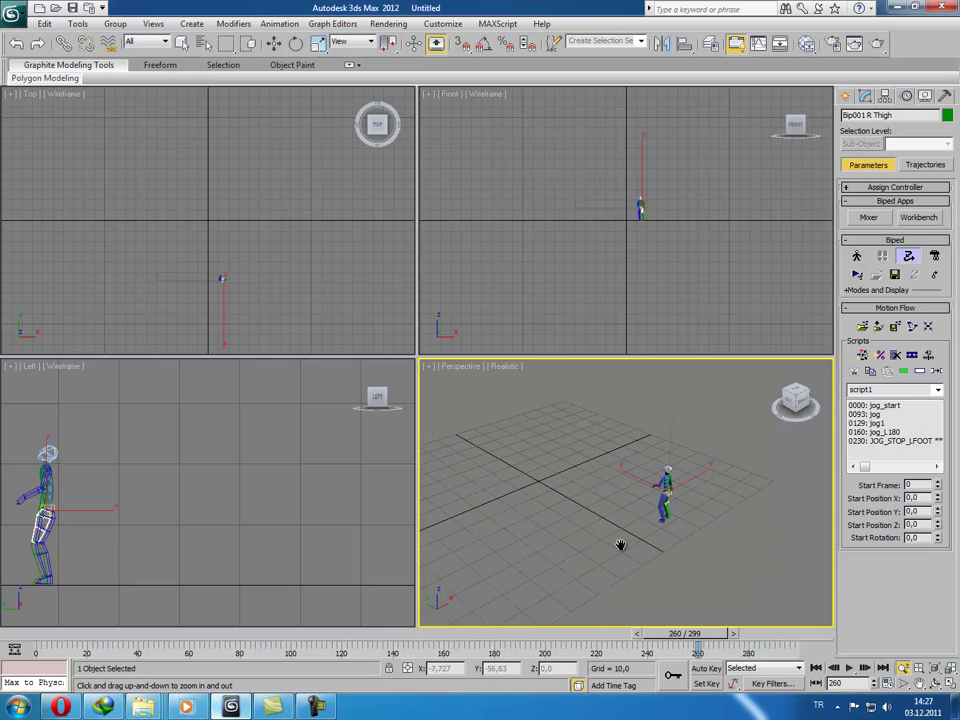
mouse_move(698, 638)
mouse_down()
mouse_move(336, 621)
mouse_move(338, 606)
mouse_up()
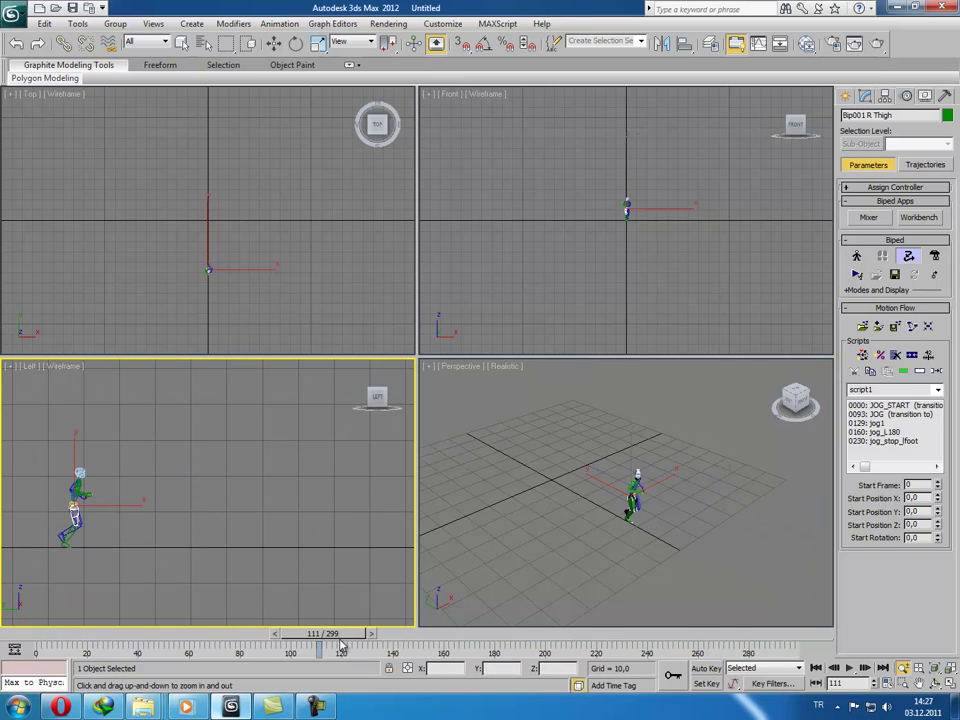
drag(322, 634, 266, 634)
drag(282, 569, 284, 576)
drag(266, 634, 131, 634)
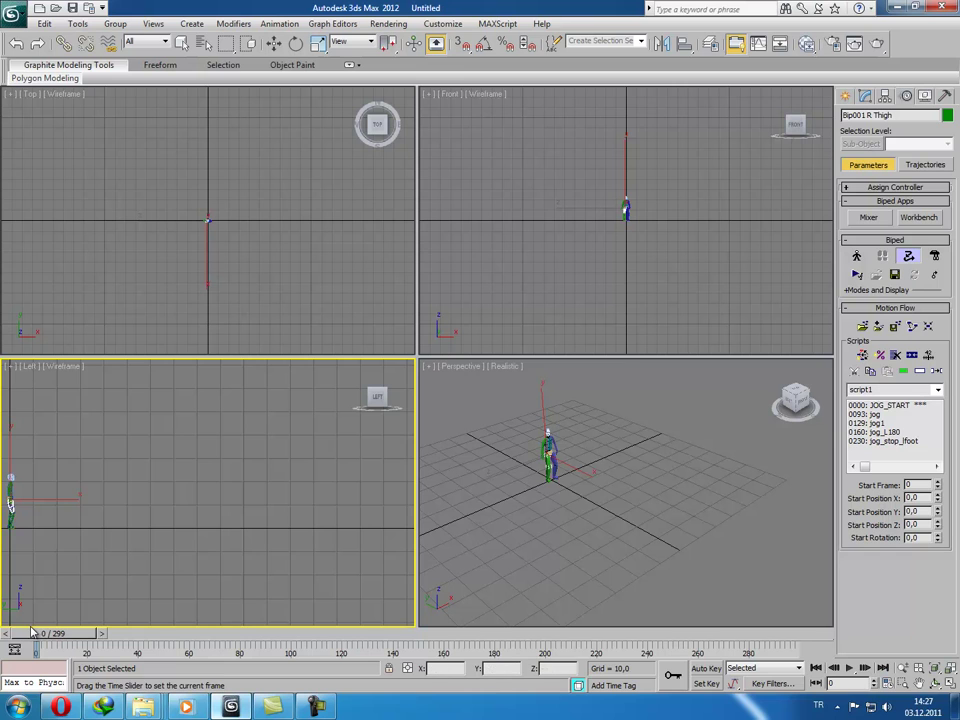
- Maximize the Perspective viewport and zoom out around the biped to view the whole jog
click(950, 683)
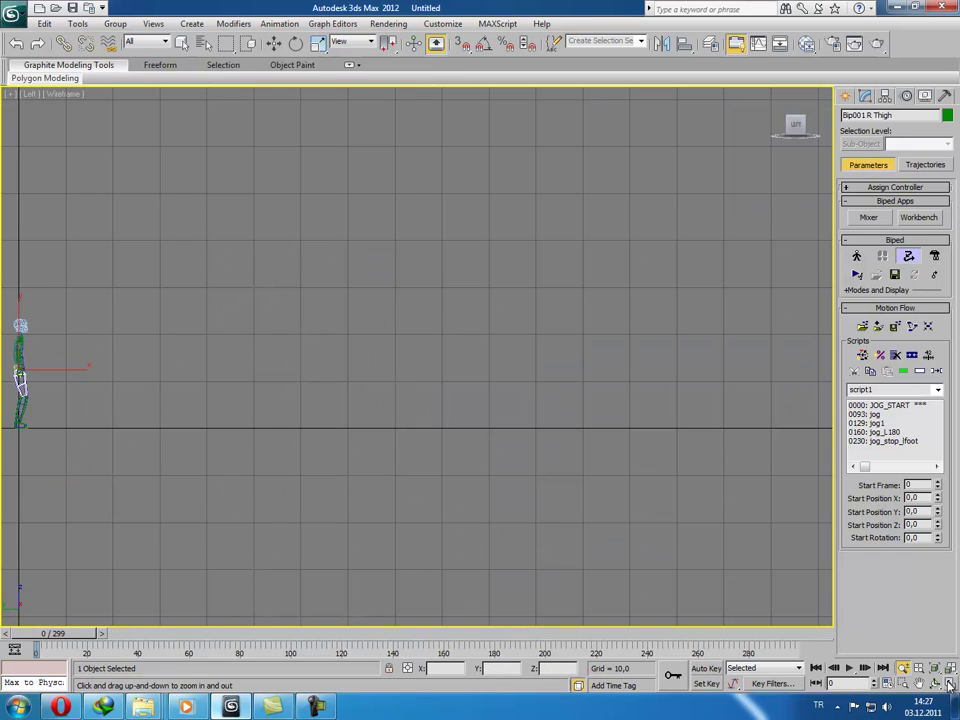
click(950, 683)
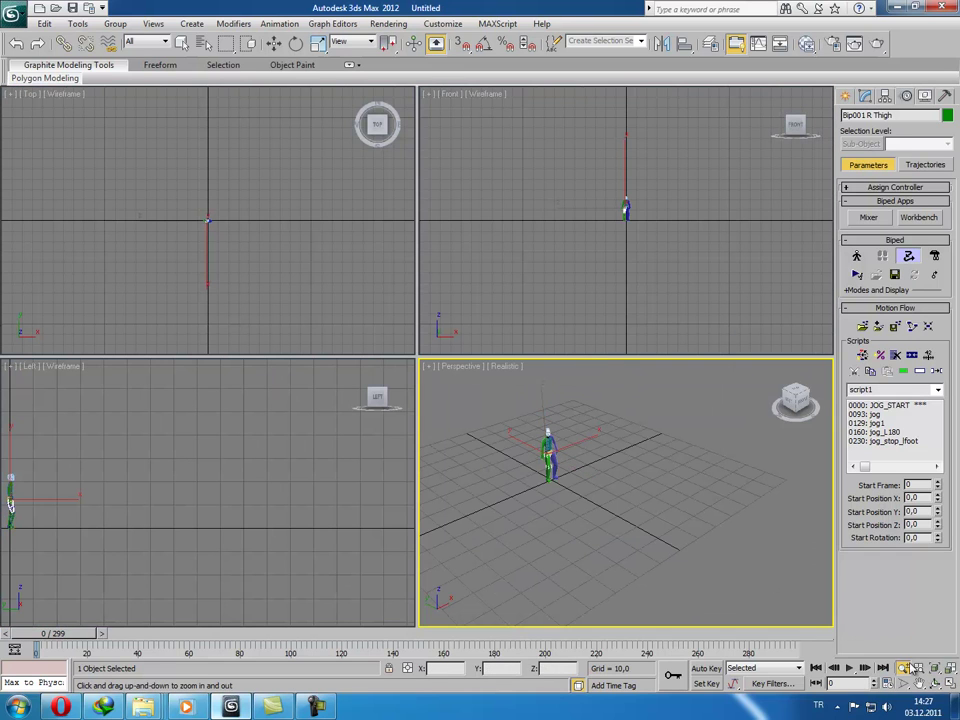
click(952, 685)
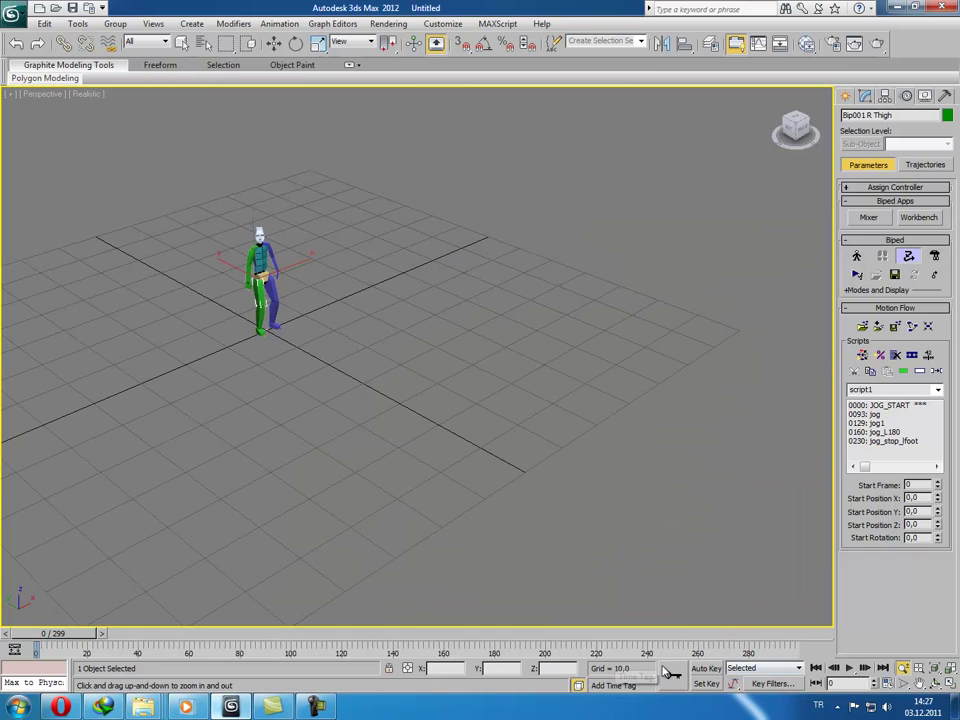
drag(513, 503, 516, 521)
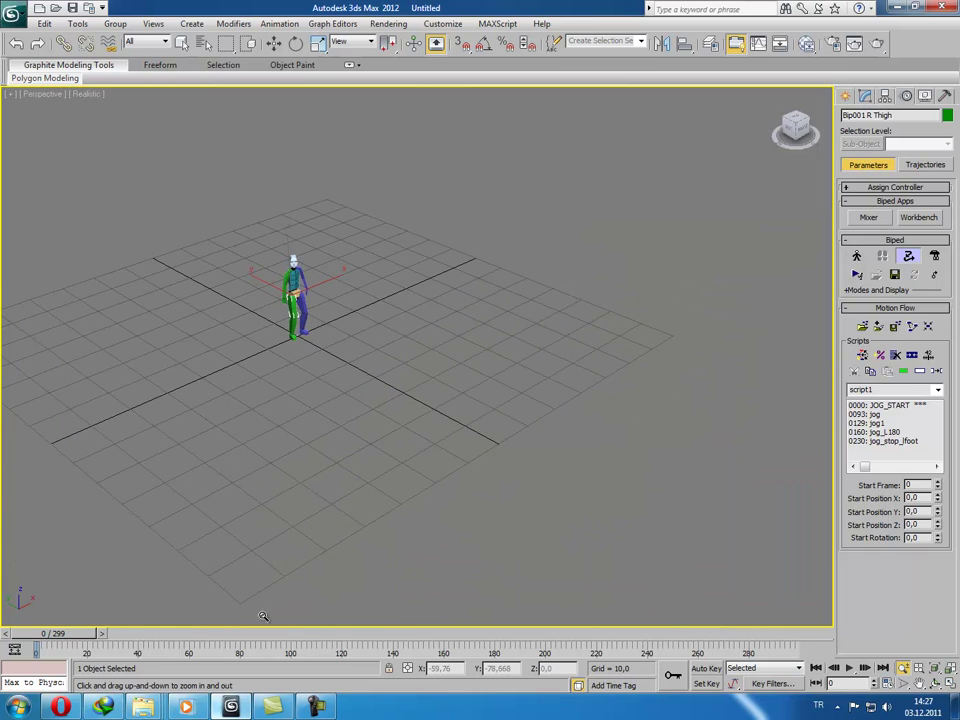
drag(323, 516, 324, 527)
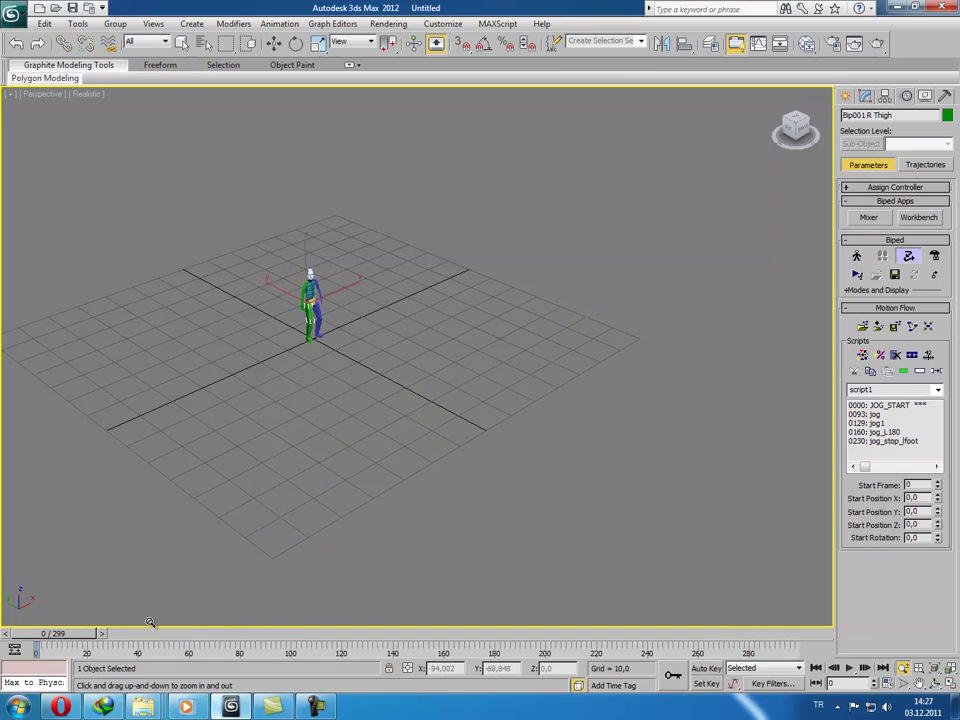